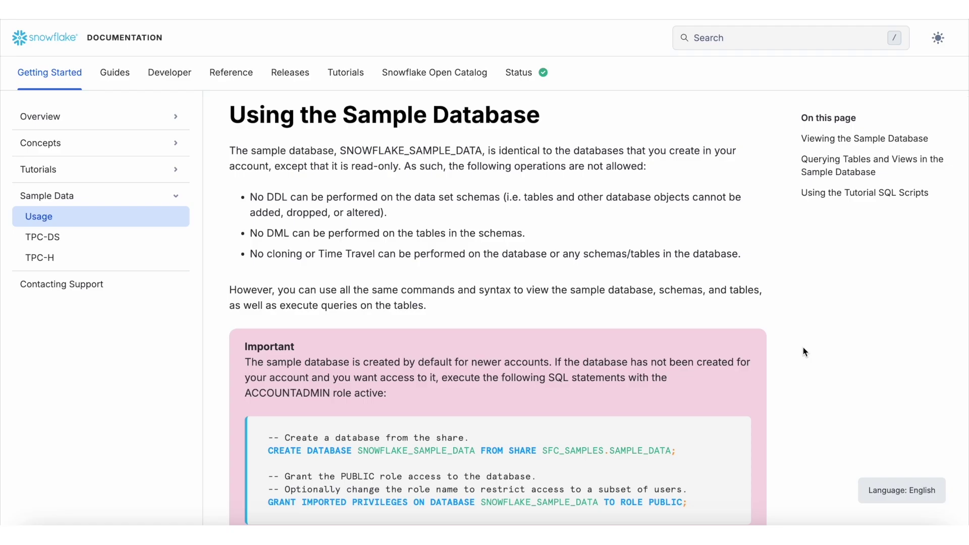
# Review the Snowflake sample database notes and the Kumo native app's prerequisites and administrator setup instructions.
pyautogui.scroll(-1, 805, 352)
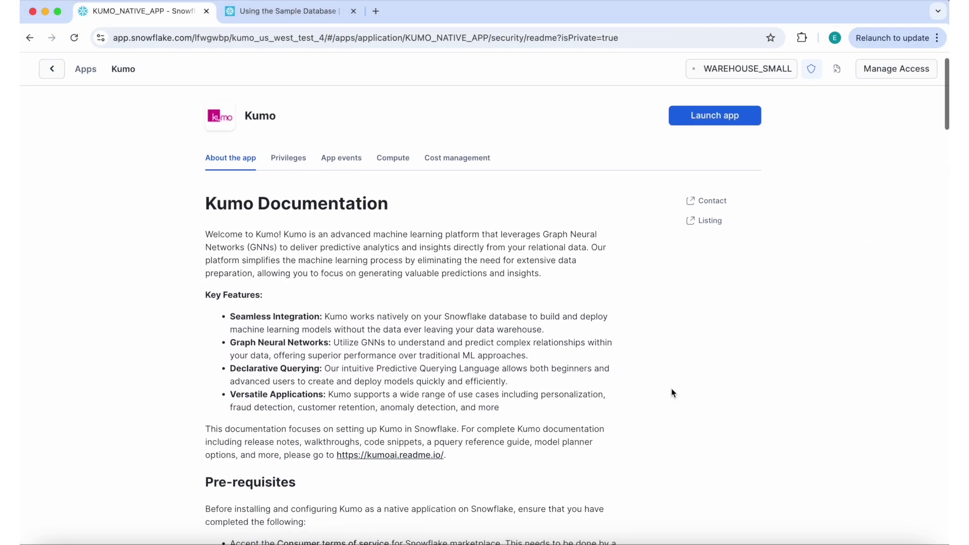
pyautogui.scroll(-2, 672, 392)
pyautogui.scroll(-5, 672, 393)
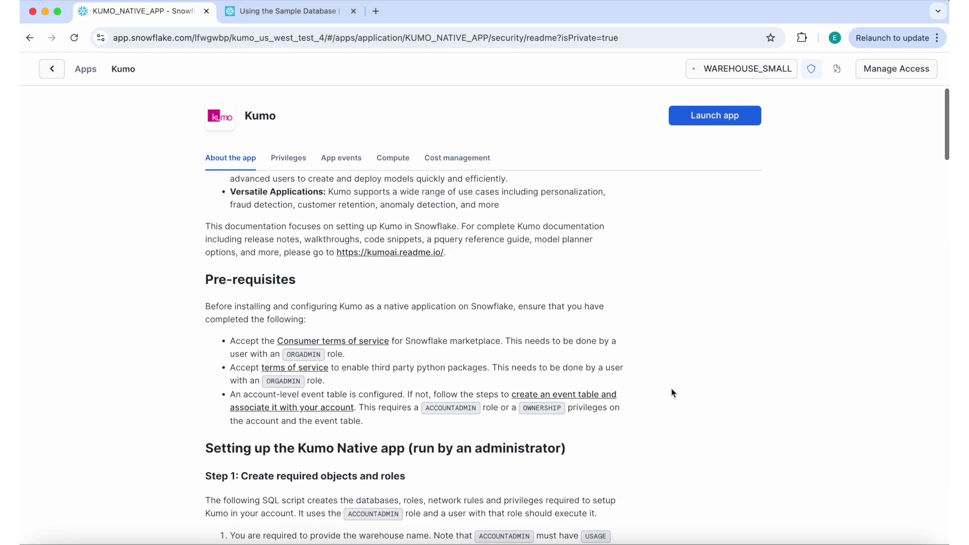
pyautogui.scroll(-5, 672, 393)
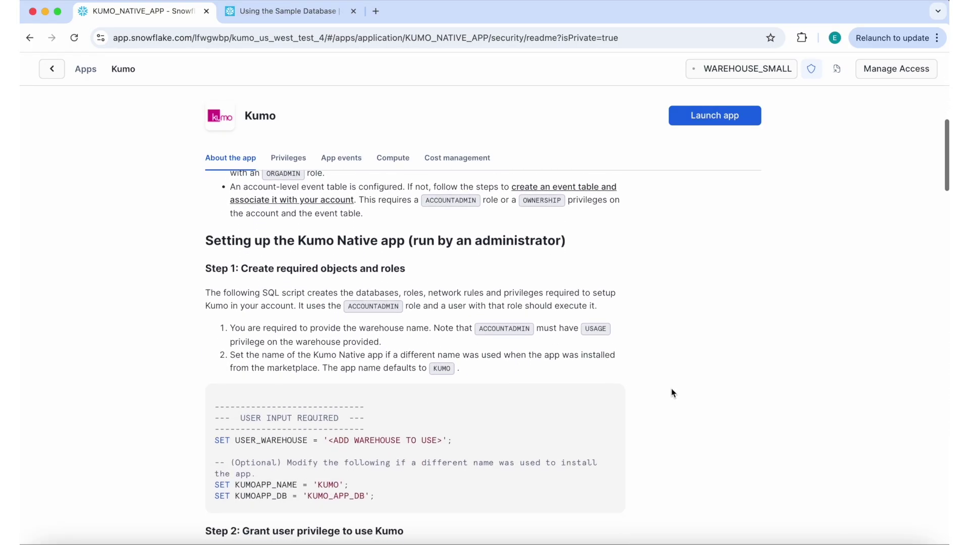
pyautogui.scroll(-1, 671, 393)
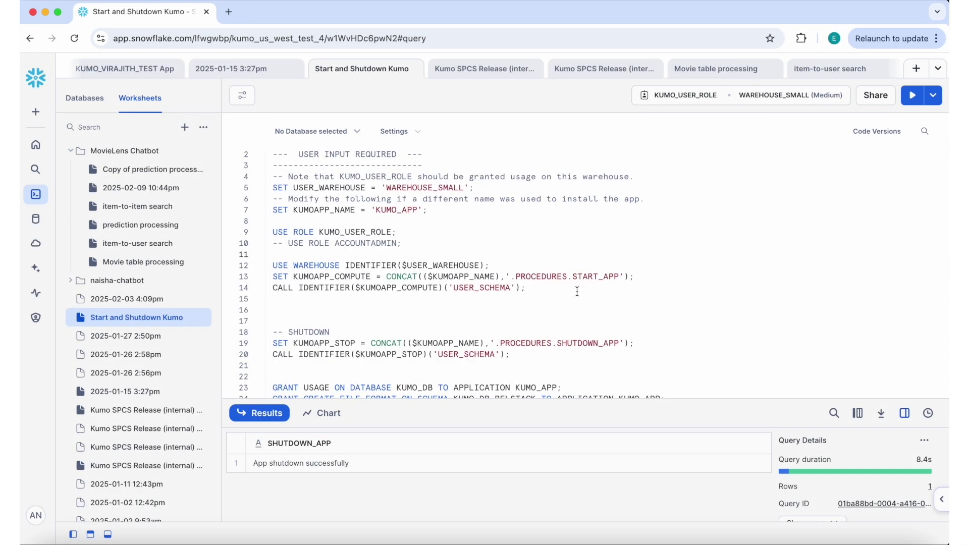
# Run the Kumo start-up statements in lines 1–14 of the worksheet and open the returned app URL in a new browser tab.
pyautogui.moveTo(565, 292); pyautogui.dragTo(232, 139)
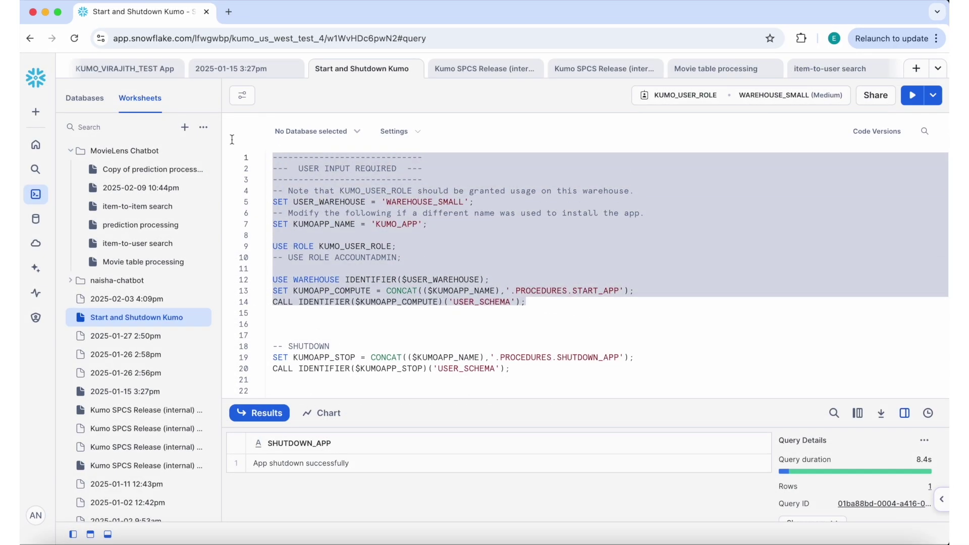
pyautogui.click(912, 100)
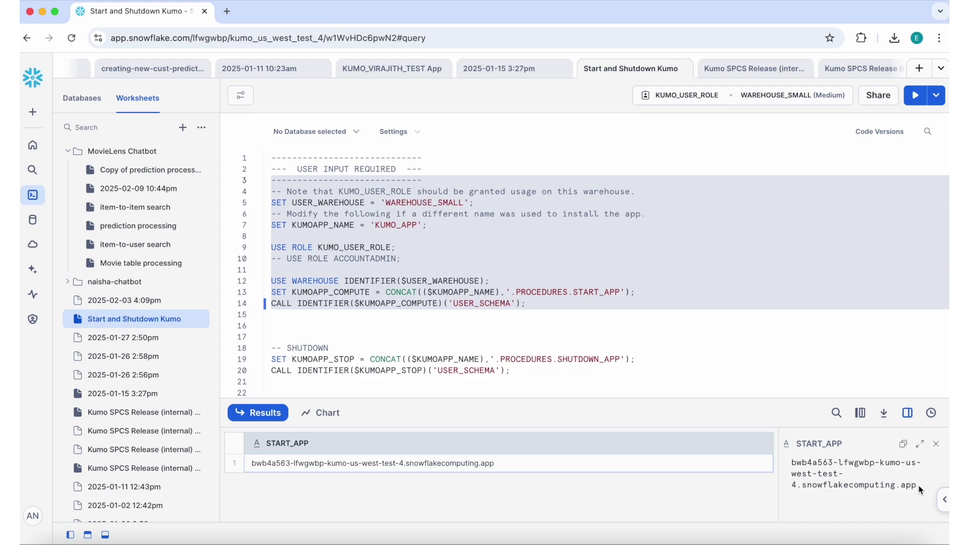
pyautogui.moveTo(919, 488); pyautogui.dragTo(792, 464)
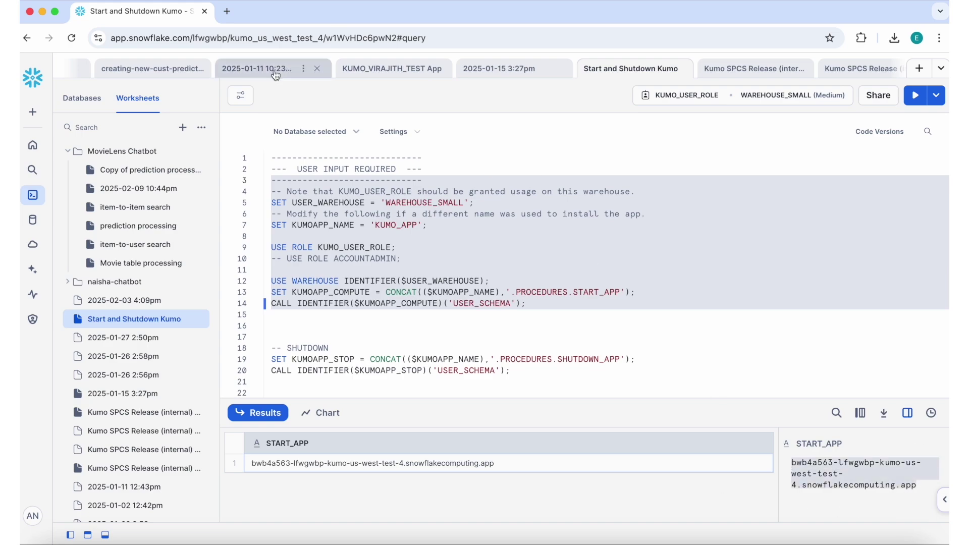
pyautogui.click(227, 12)
pyautogui.write('kwb4a683-ffegwbp-kumo-us-west-test-4.snowflakecomputing.app')
pyautogui.press('Return')
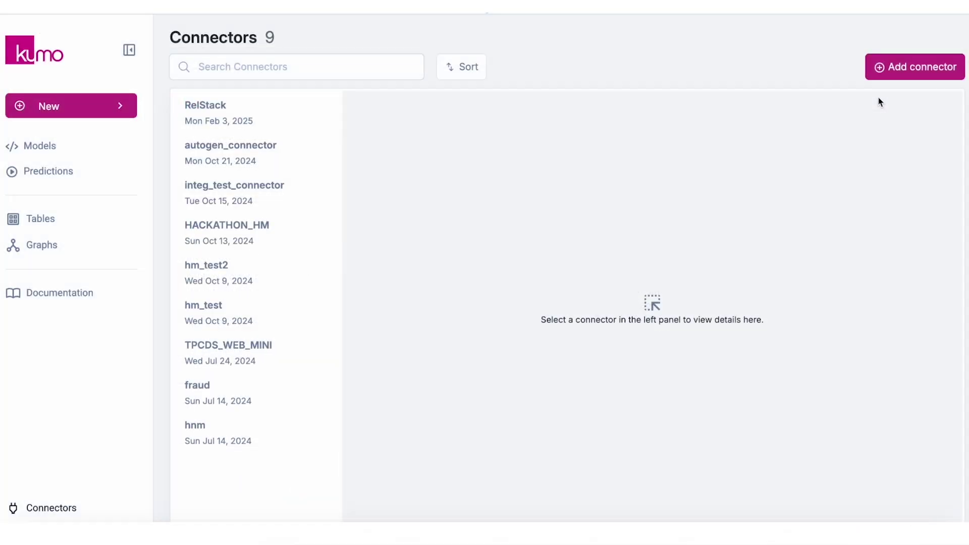
# Start a Snowflake connector named TPCH_SF1, filling in the account identifier and WAREHOUSE_SMALL as the warehouse.
pyautogui.click(909, 67)
pyautogui.click(268, 130)
pyautogui.write('TPCH_SF1')
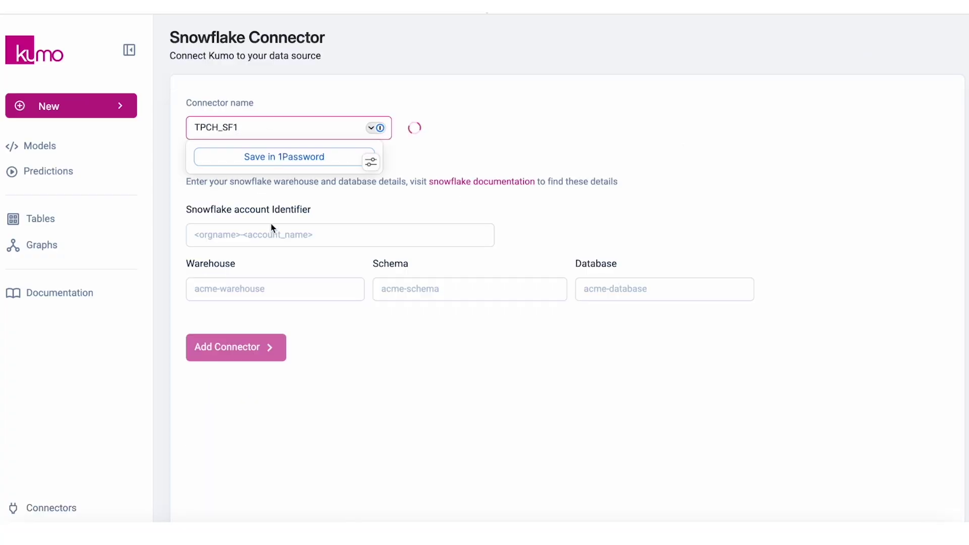
pyautogui.click(270, 238)
pyautogui.hotkey('ctrl', 'v')
pyautogui.click(264, 292)
pyautogui.write('WAREHOUSE_SMALL')
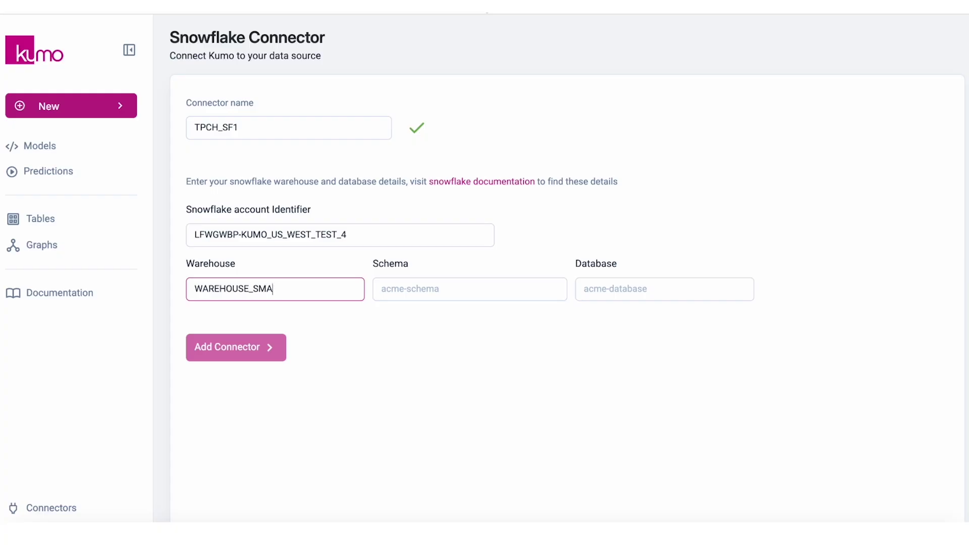
# Set the connector's schema to TPCH_SF1 and its database to KUMO_DB, and add the connector.
pyautogui.click(413, 299)
pyautogui.write('TPCH_SF1')
pyautogui.click(627, 296)
pyautogui.write('KUMO_DB')
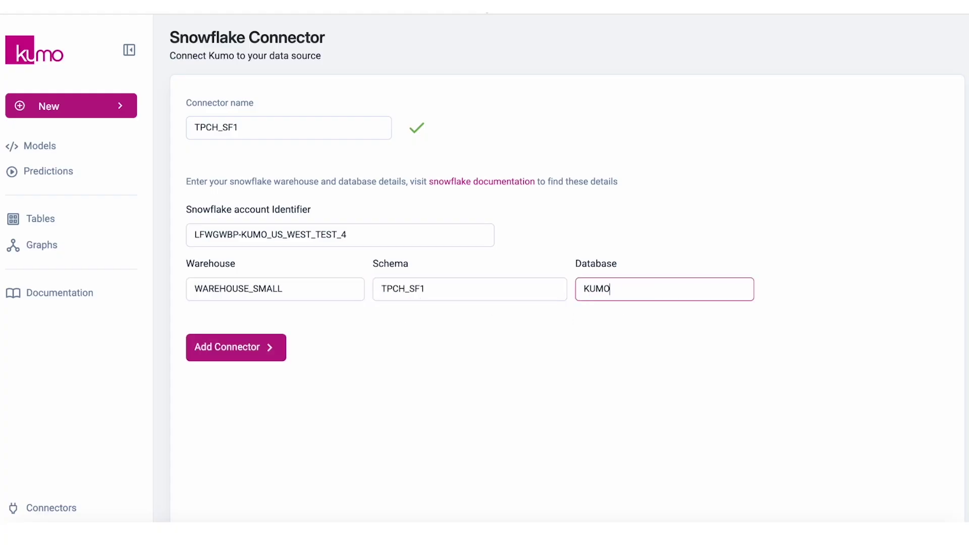
pyautogui.click(636, 369)
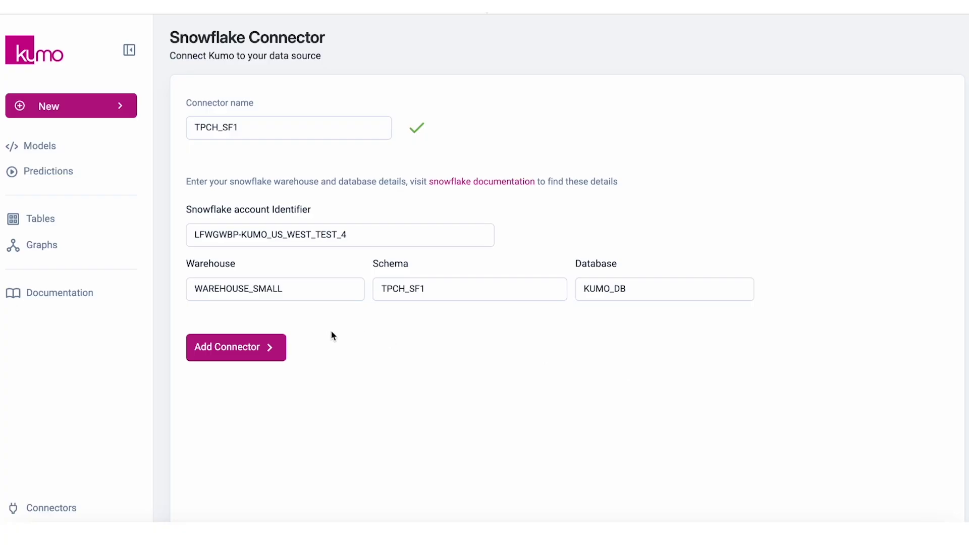
pyautogui.click(260, 346)
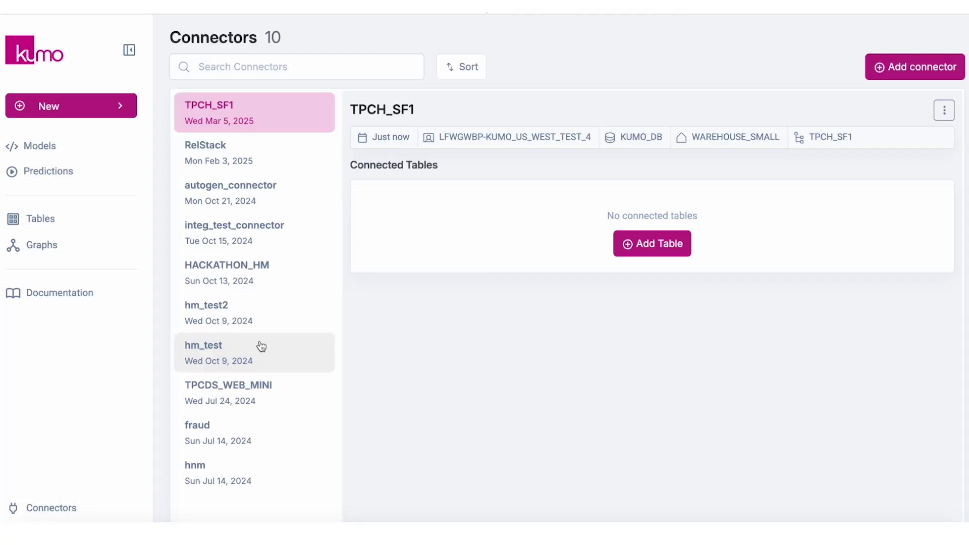
# Start connecting the CUSTOMER source table from the TPCH_SF1 connector and make C_CUSTKEY its primary key.
pyautogui.click(664, 252)
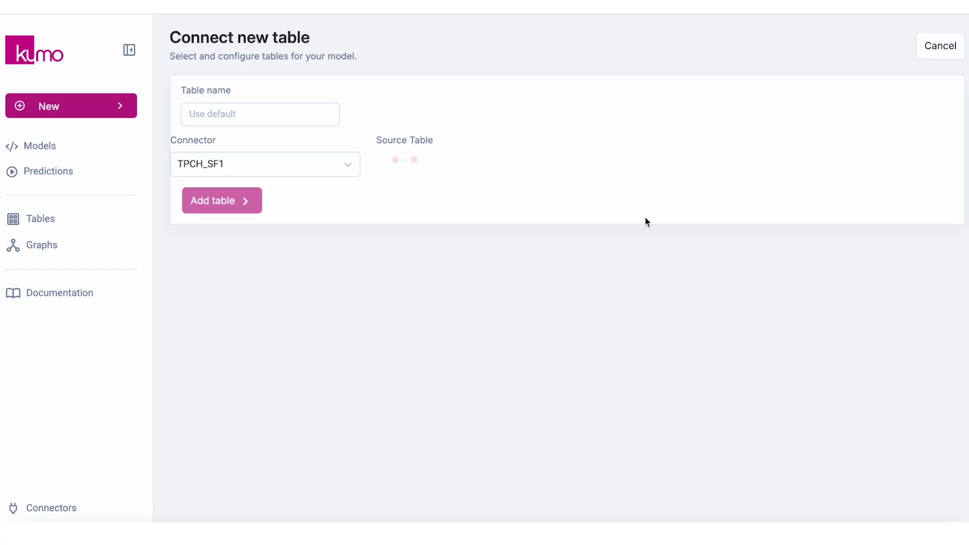
pyautogui.click(551, 172)
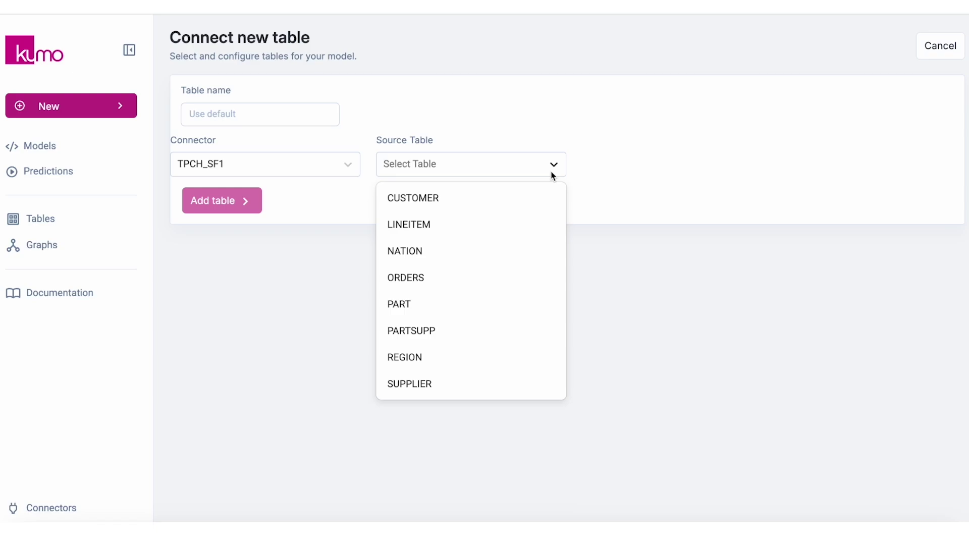
pyautogui.click(553, 193)
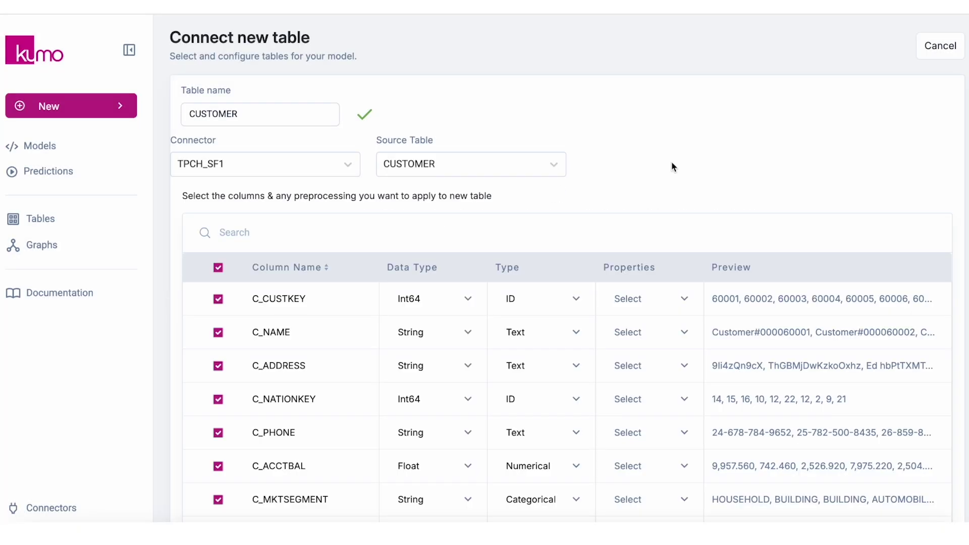
pyautogui.click(674, 297)
pyautogui.click(666, 332)
# Set the C_ADDRESS and C_PHONE column types to Categorical and add the CUSTOMER table.
pyautogui.scroll(-2, 694, 202)
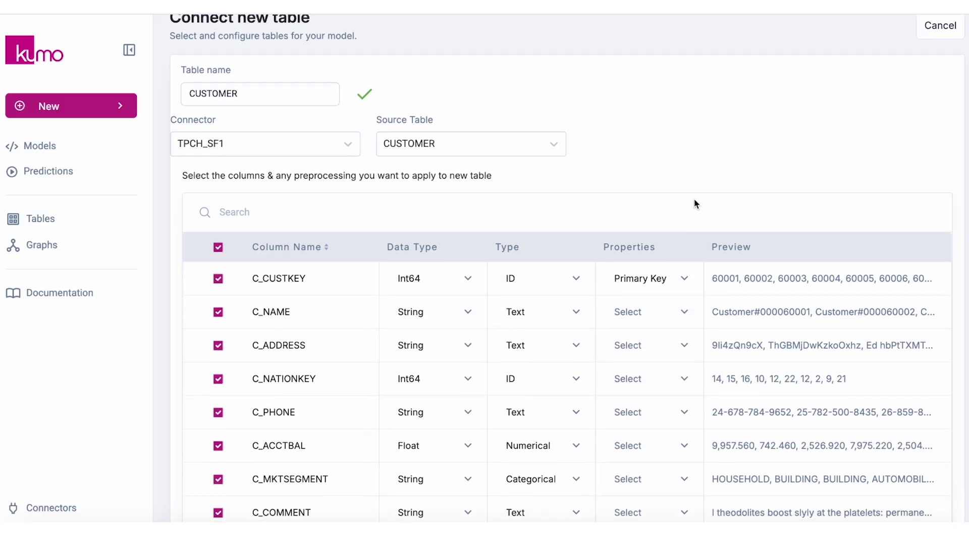
pyautogui.click(562, 291)
pyautogui.click(566, 378)
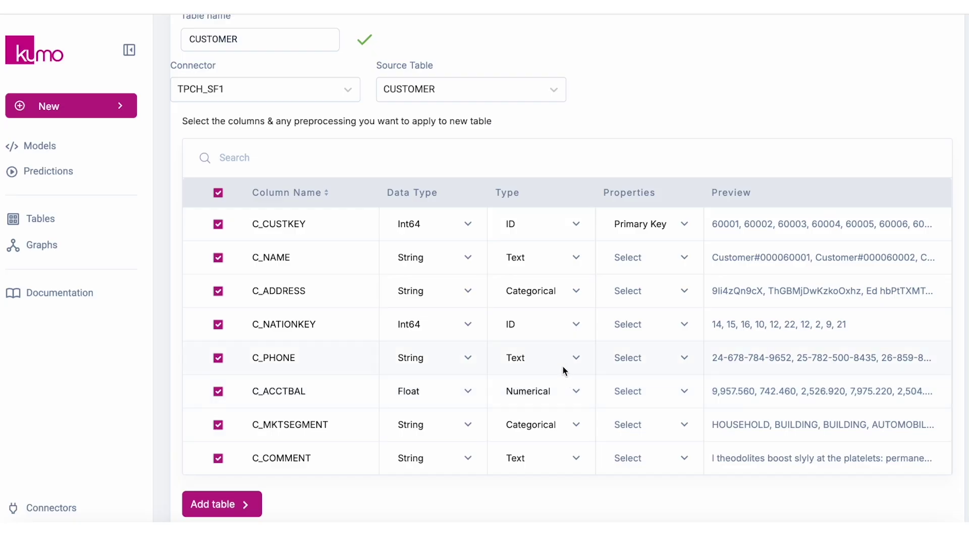
pyautogui.click(563, 367)
pyautogui.click(586, 117)
pyautogui.click(248, 503)
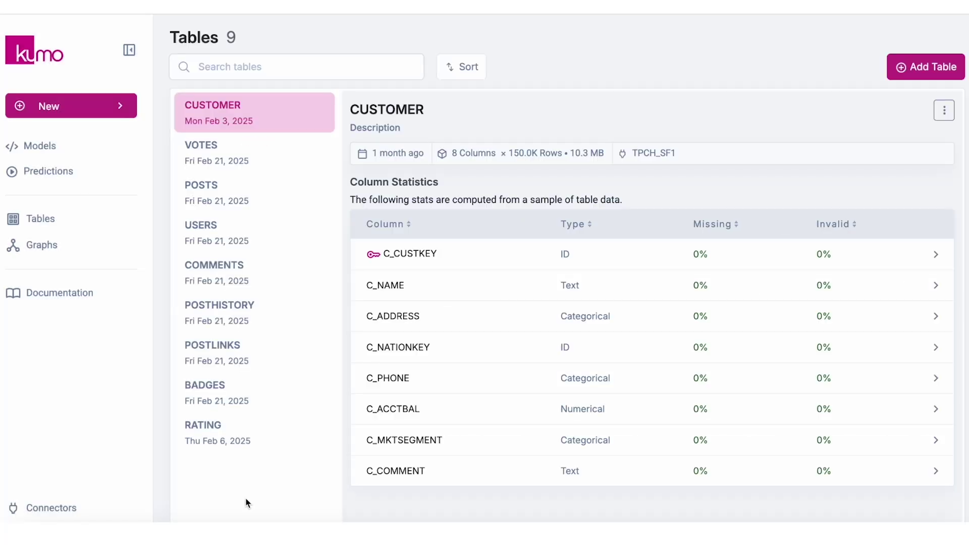
# Start connecting the ORDERS source table from TPCH_SF1 and make O_ORDERKEY its primary key.
pyautogui.click(927, 66)
pyautogui.click(543, 163)
pyautogui.click(514, 277)
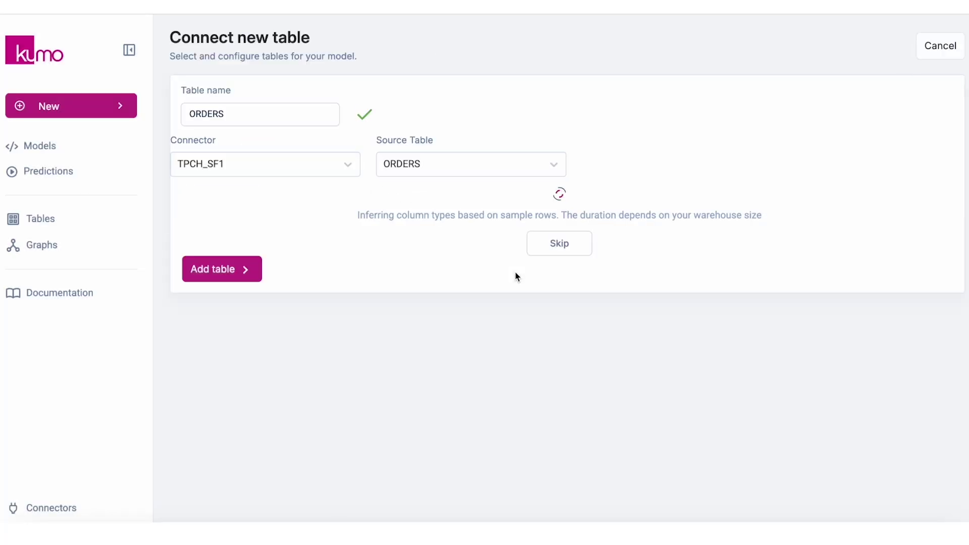
pyautogui.scroll(-2, 515, 272)
pyautogui.click(626, 294)
pyautogui.click(631, 329)
# Set O_ORDERDATE as the create date and add the ORDERS table.
pyautogui.scroll(-2, 630, 354)
pyautogui.click(650, 347)
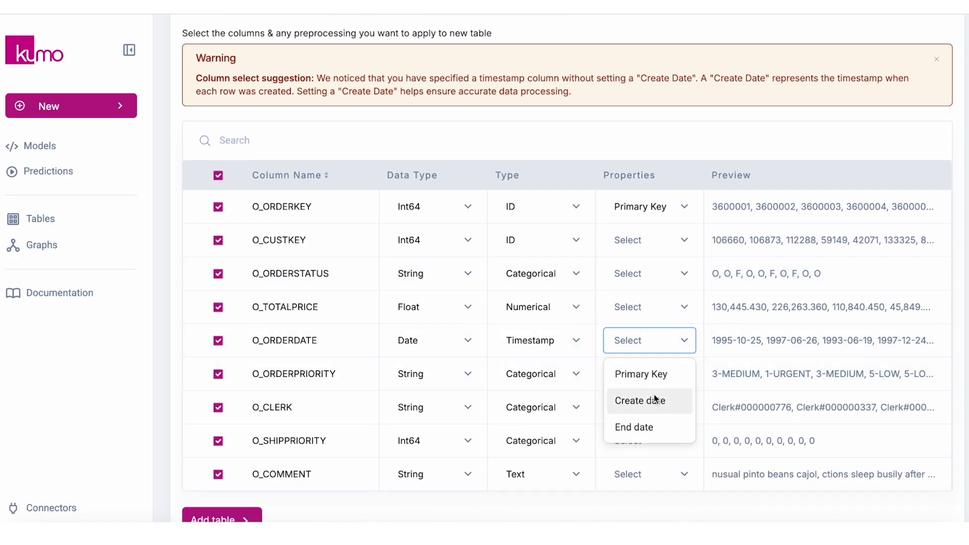
pyautogui.click(651, 401)
pyautogui.click(248, 494)
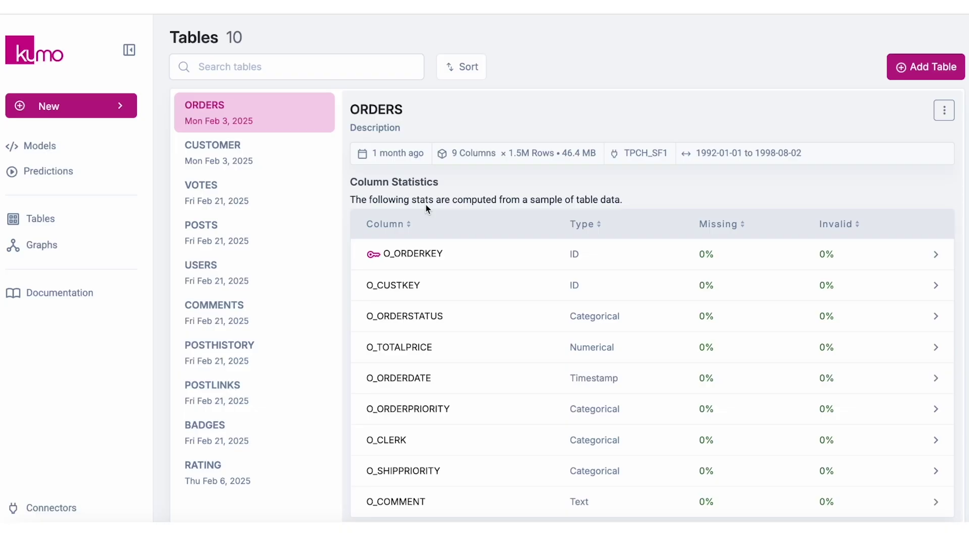
# Connect the PART source table from TPCH_SF1 with P_PARTKEY as its primary key, and add it.
pyautogui.click(907, 75)
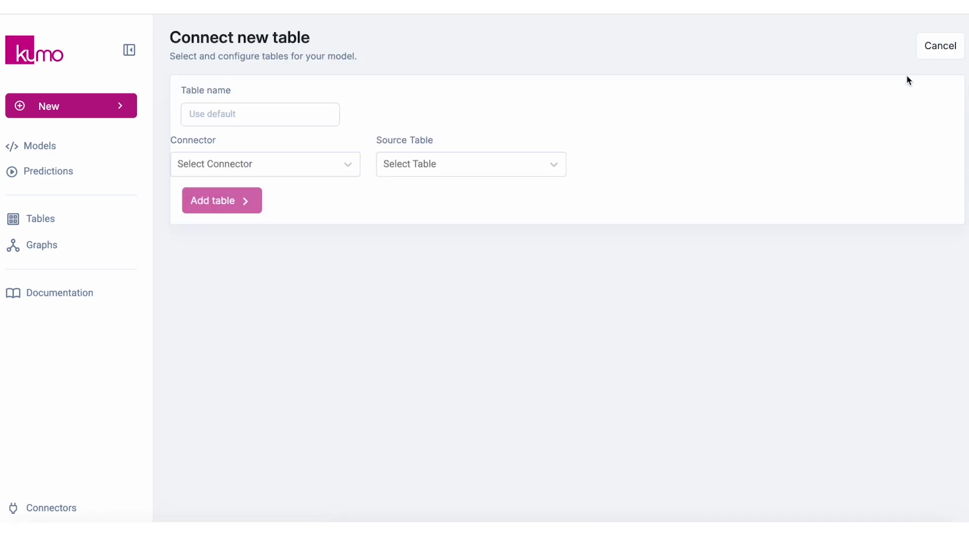
pyautogui.click(553, 164)
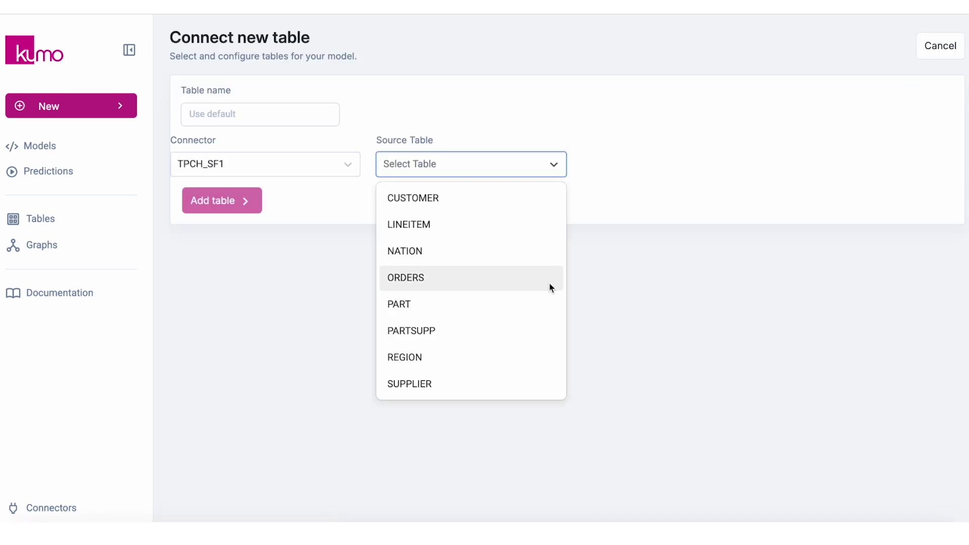
pyautogui.click(550, 306)
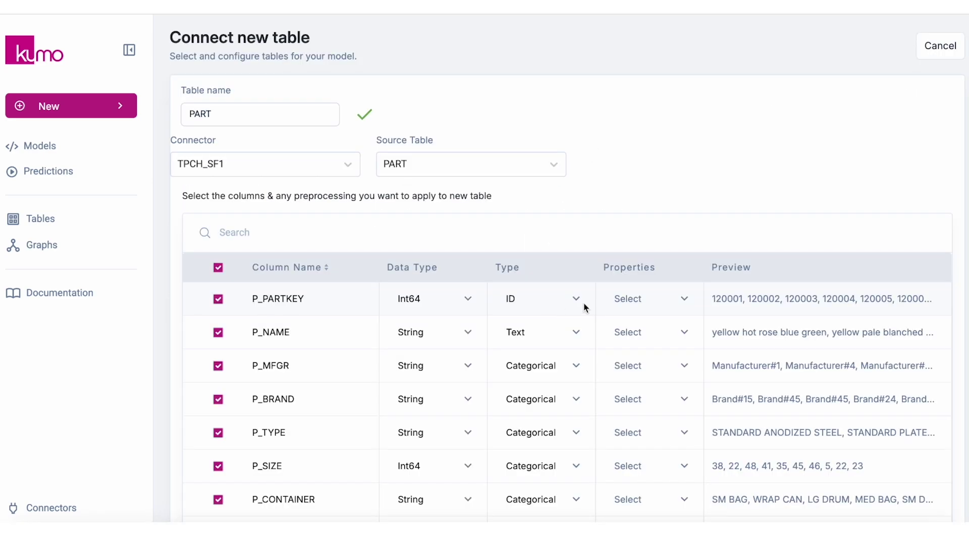
pyautogui.click(652, 301)
pyautogui.click(665, 328)
pyautogui.scroll(-3, 666, 328)
pyautogui.click(247, 498)
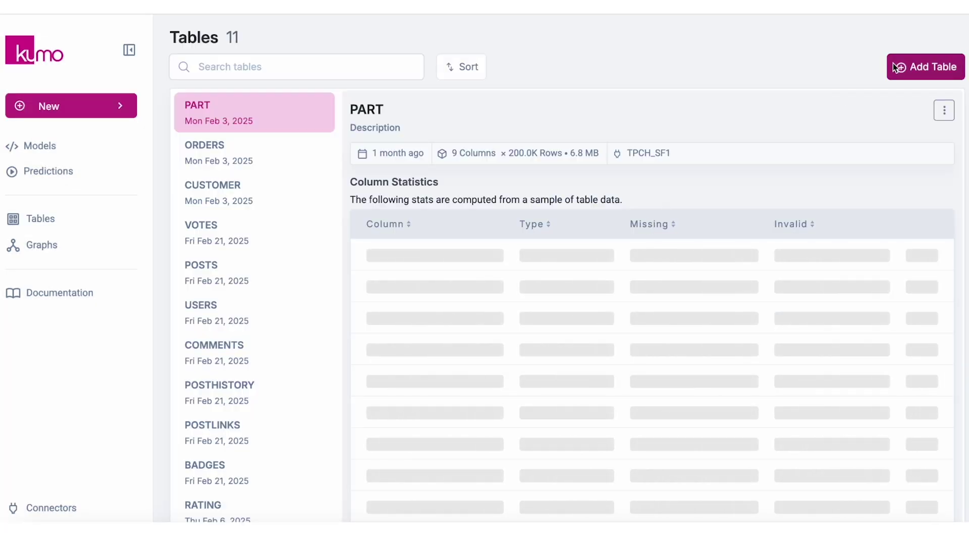
# Connect the LINEITEM source table from TPCH_SF1, mark a date column as its create date, and add the table.
pyautogui.click(905, 69)
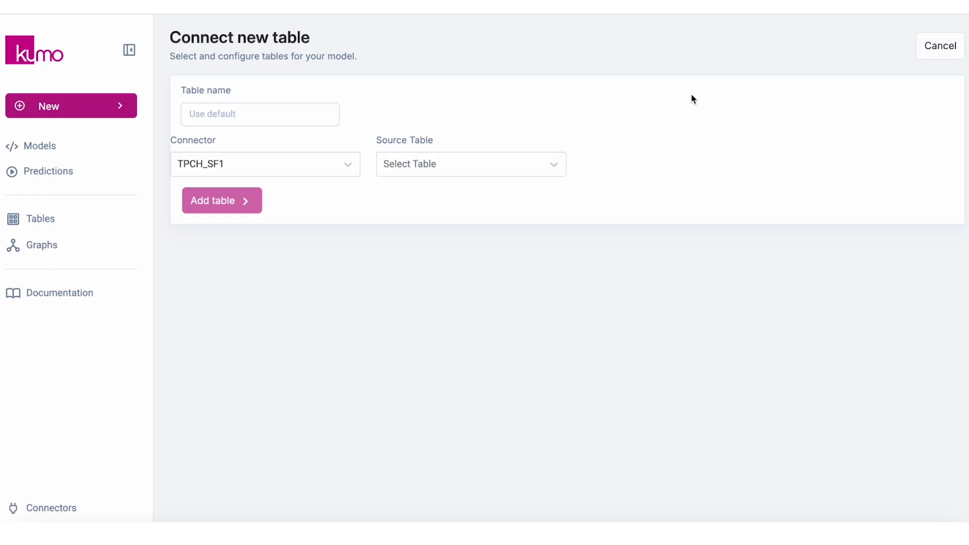
pyautogui.click(564, 163)
pyautogui.click(532, 221)
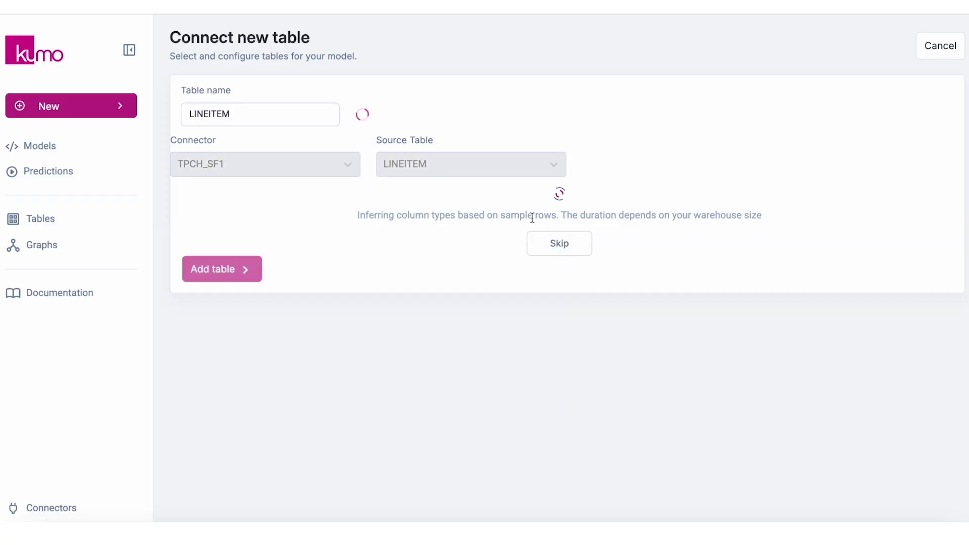
pyautogui.scroll(-4, 558, 312)
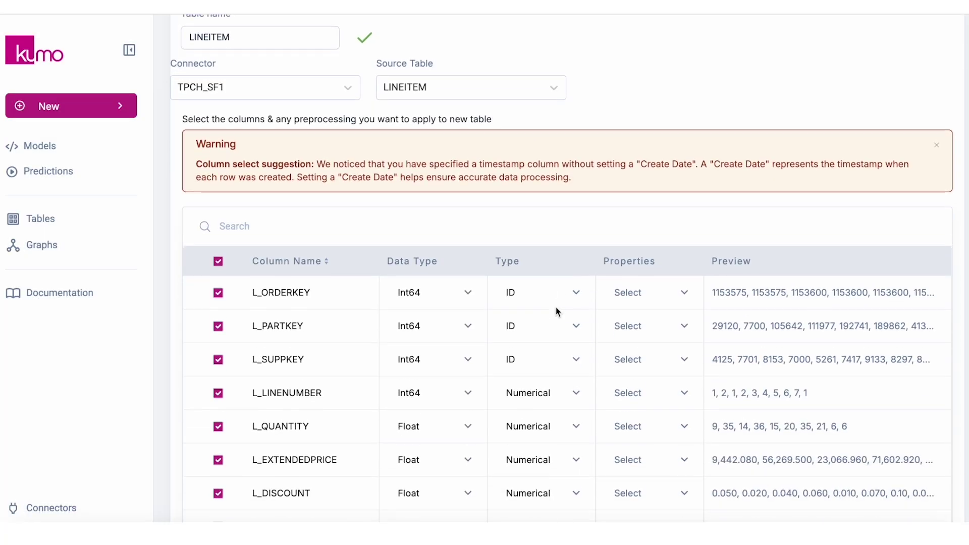
pyautogui.scroll(-3, 558, 311)
pyautogui.click(641, 371)
pyautogui.click(656, 431)
pyautogui.click(246, 494)
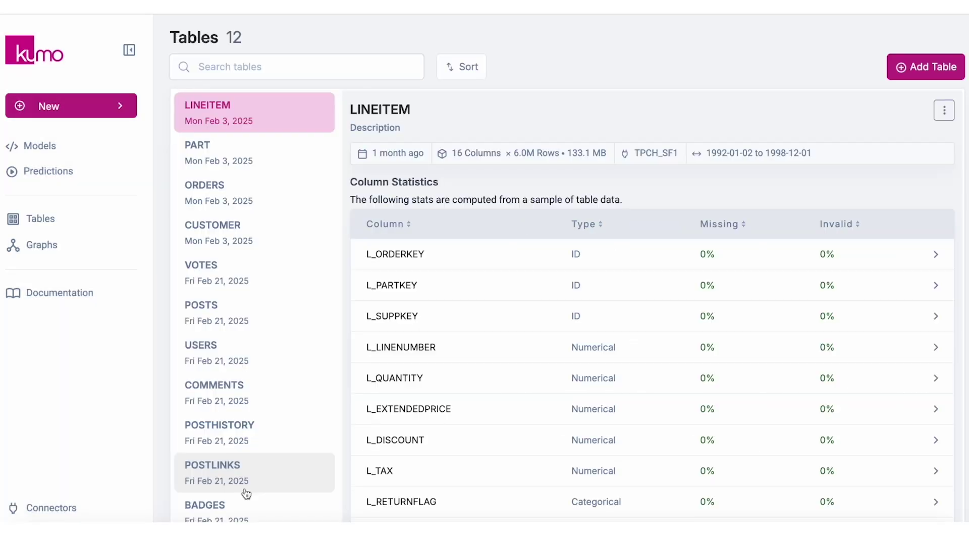
# Create a new graph named TPCH_SF1 and include the CUSTOMER, ORDERS, PART and LINEITEM tables.
pyautogui.click(90, 250)
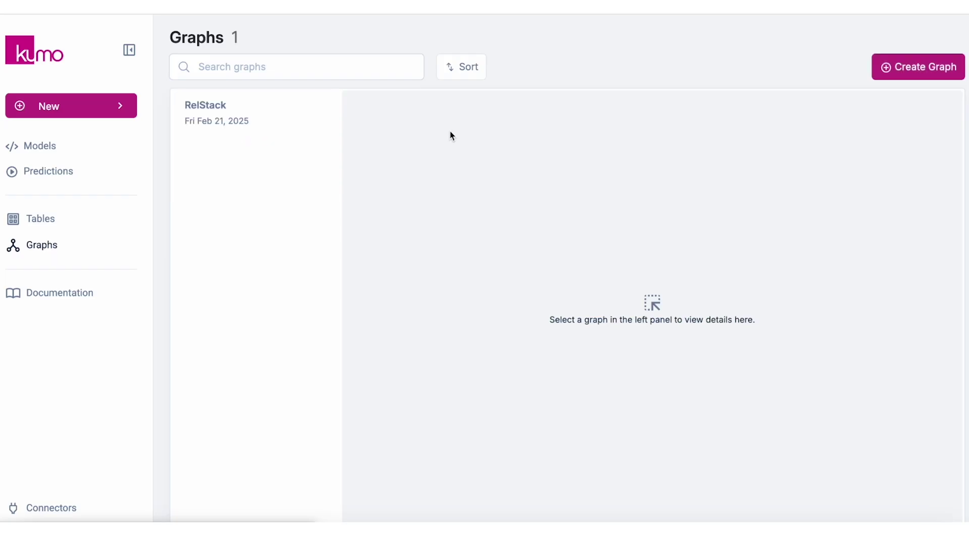
pyautogui.click(898, 76)
pyautogui.click(304, 115)
pyautogui.write('TPCH_SF')
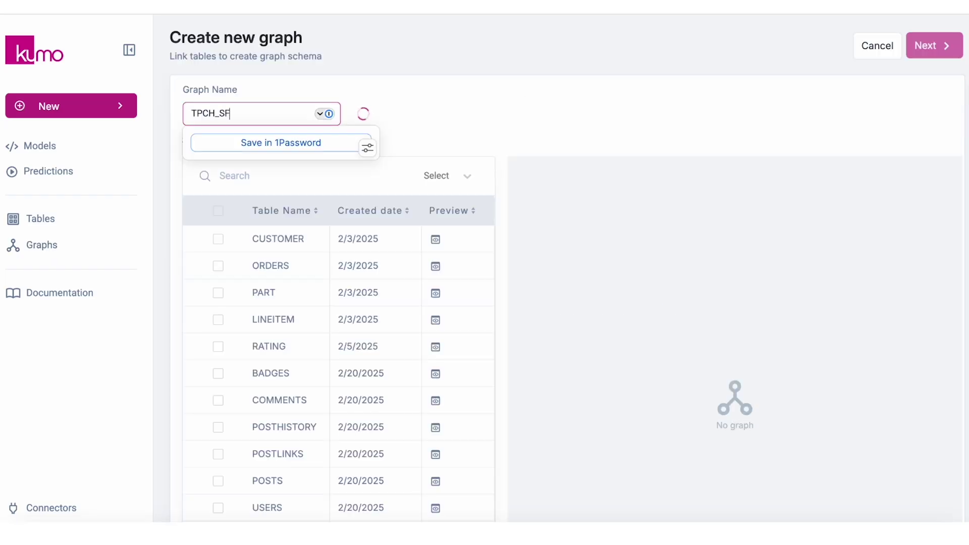
pyautogui.write('1')
pyautogui.click(218, 239)
pyautogui.click(218, 265)
pyautogui.click(218, 293)
pyautogui.click(218, 319)
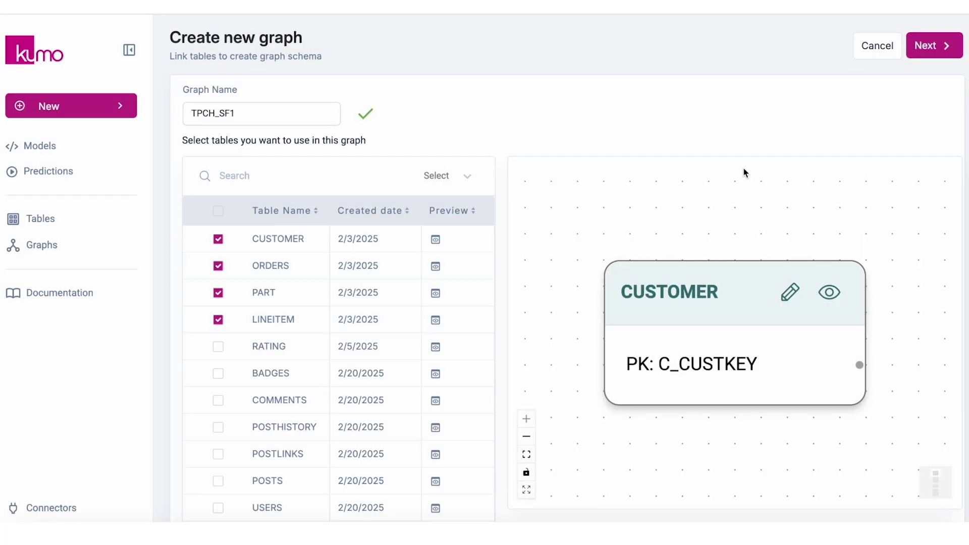
# Proceed to link configuration and link the CUSTOMER table to ORDERS through the O_CUSTKEY column.
pyautogui.click(928, 50)
pyautogui.click(318, 169)
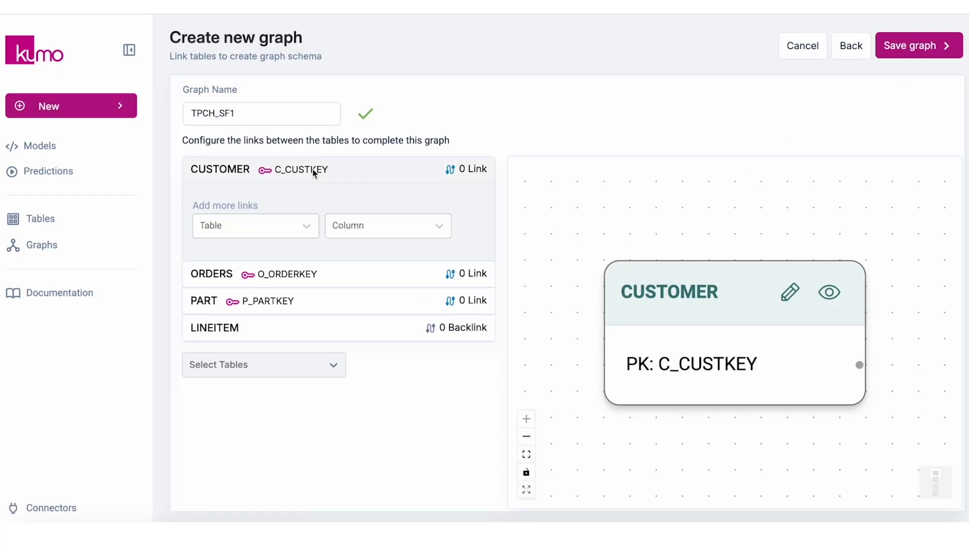
pyautogui.click(306, 229)
pyautogui.click(283, 284)
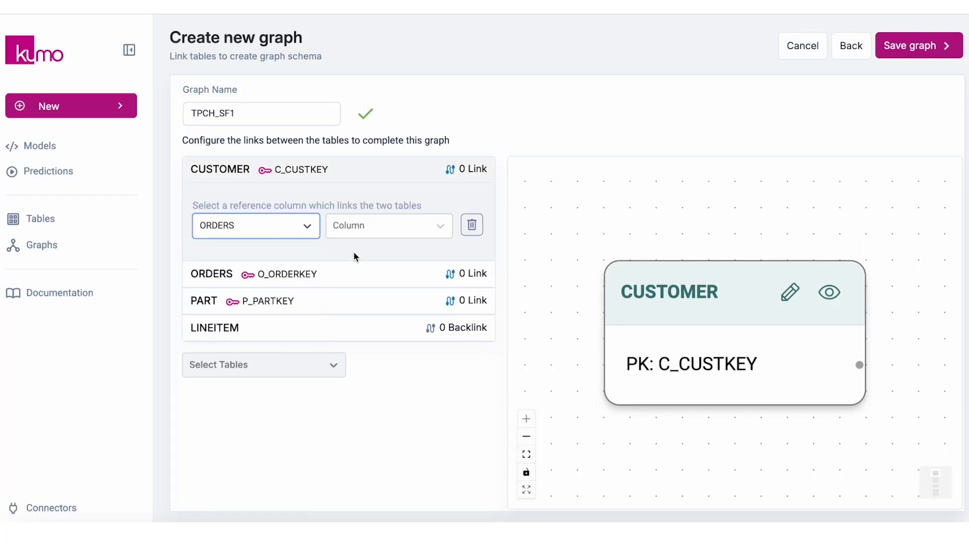
pyautogui.click(399, 227)
pyautogui.click(403, 286)
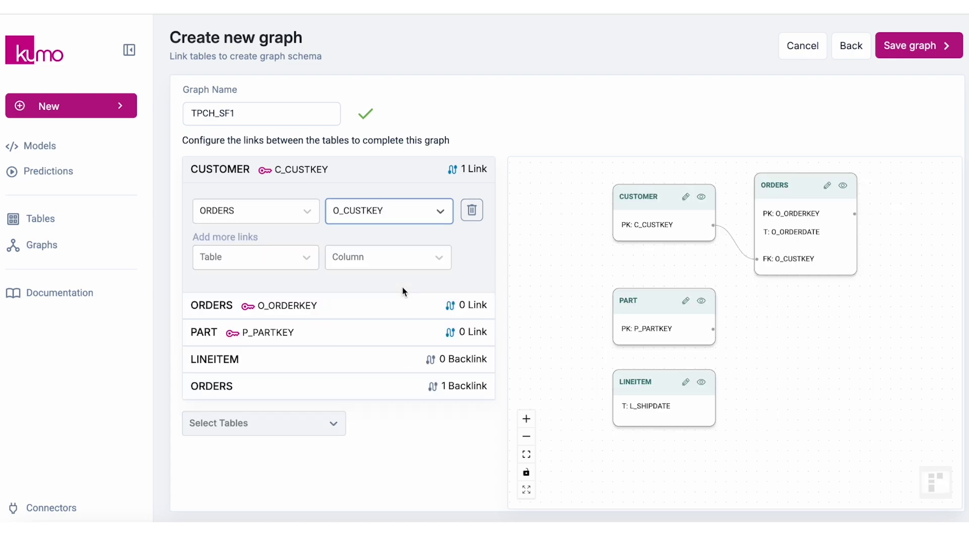
# Link the ORDERS table to LINEITEM through the L_ORDERKEY column.
pyautogui.click(297, 307)
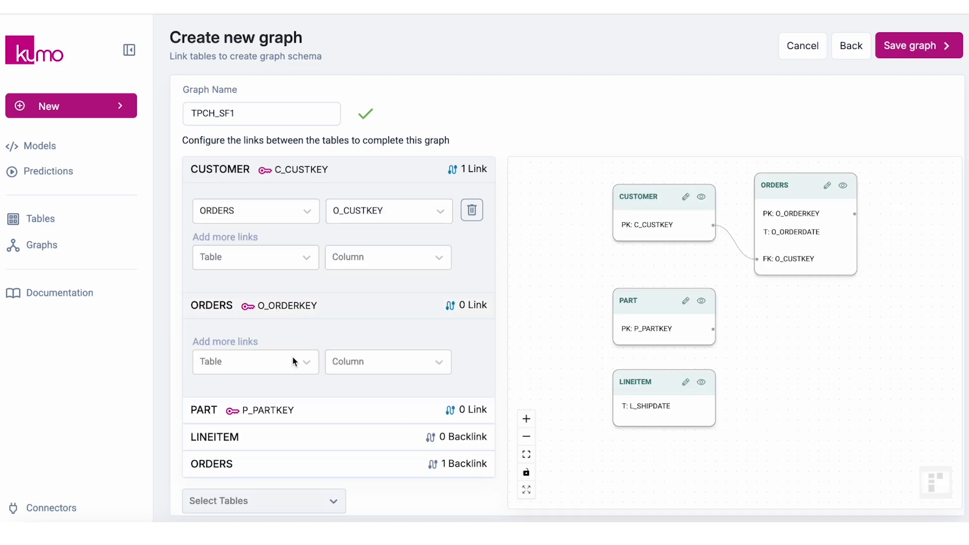
pyautogui.click(305, 363)
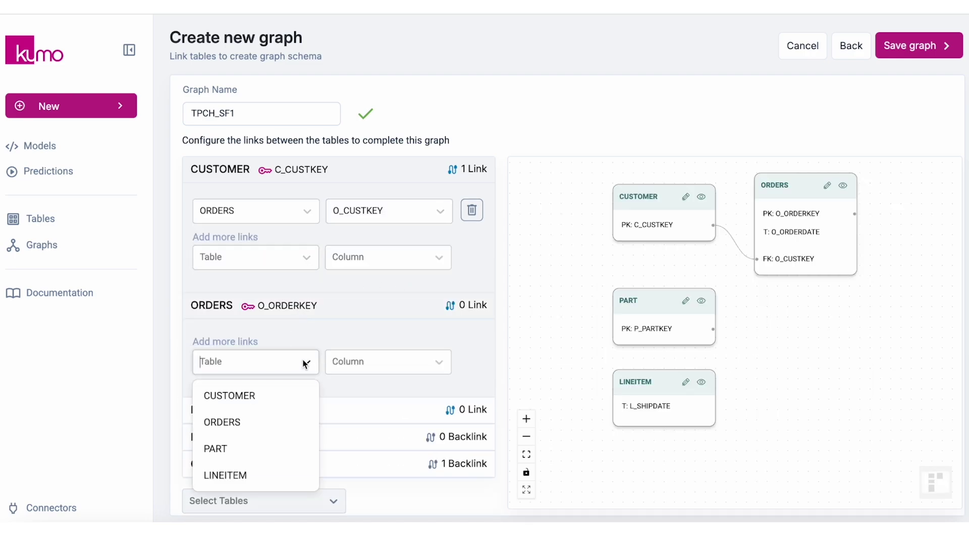
pyautogui.click(286, 471)
pyautogui.click(406, 364)
pyautogui.scroll(-1, 411, 84)
pyautogui.scroll(1, 412, 44)
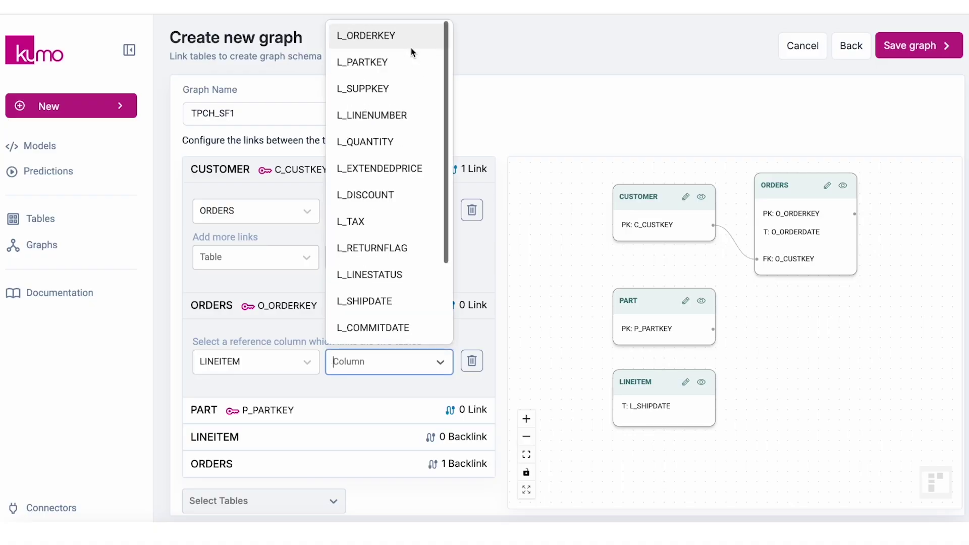
pyautogui.click(406, 37)
# Link the PART table to LINEITEM through the L_PARTKEY column and save the graph.
pyautogui.scroll(-1, 300, 399)
pyautogui.click(294, 429)
pyautogui.click(305, 485)
pyautogui.click(302, 450)
pyautogui.click(389, 483)
pyautogui.scroll(-1, 388, 253)
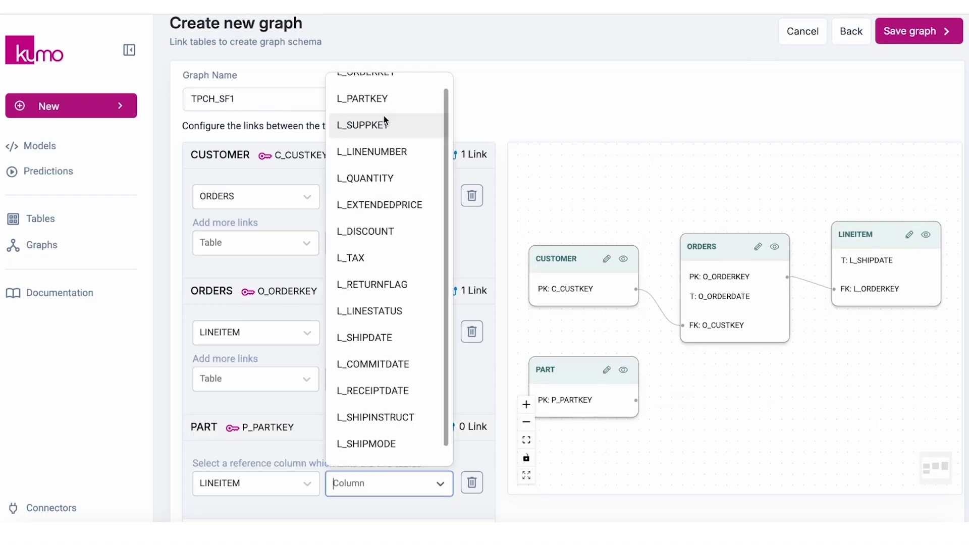
pyautogui.click(384, 100)
pyautogui.click(938, 30)
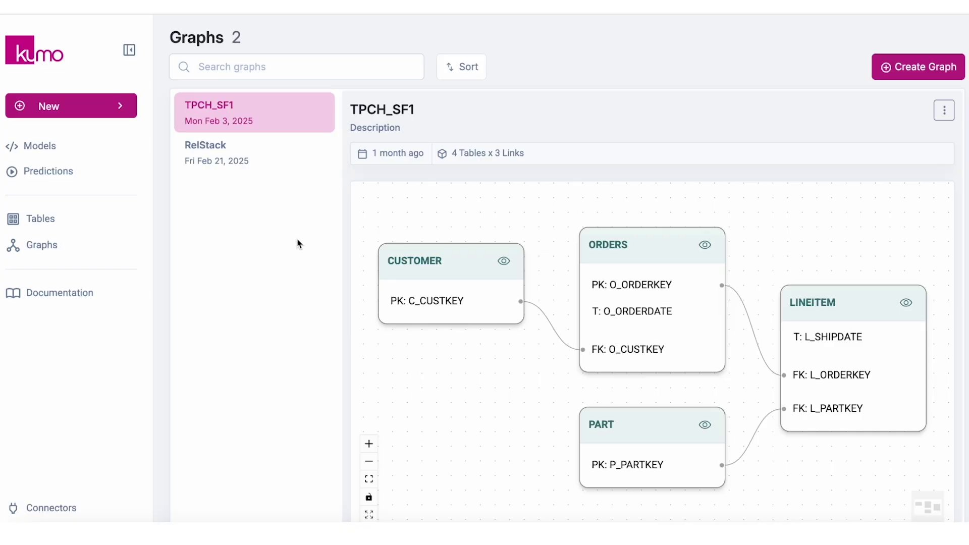
# Create a new model and choose TPCH_SF1 as its graph.
pyautogui.click(100, 112)
pyautogui.click(170, 129)
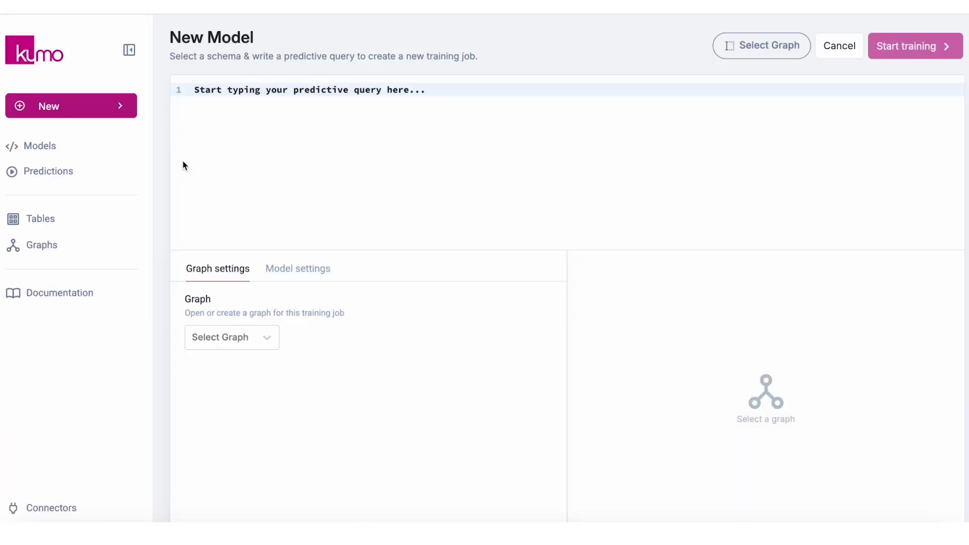
pyautogui.click(267, 337)
pyautogui.click(267, 370)
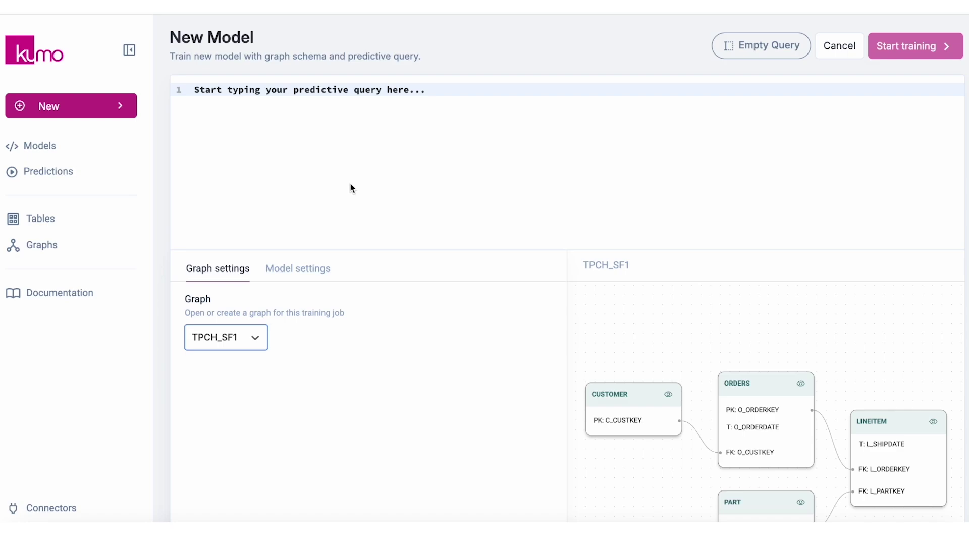
# Lay out the predictive query with PREDICT on the first line and FOR EACH on the second.
pyautogui.click(356, 141)
pyautogui.write('PREDICT')
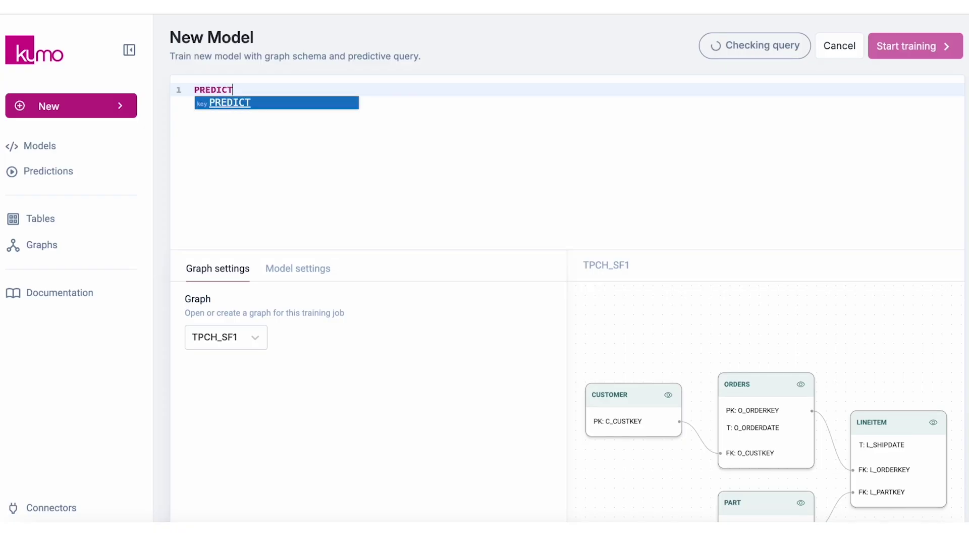
pyautogui.press('Return')
pyautogui.press('Return')
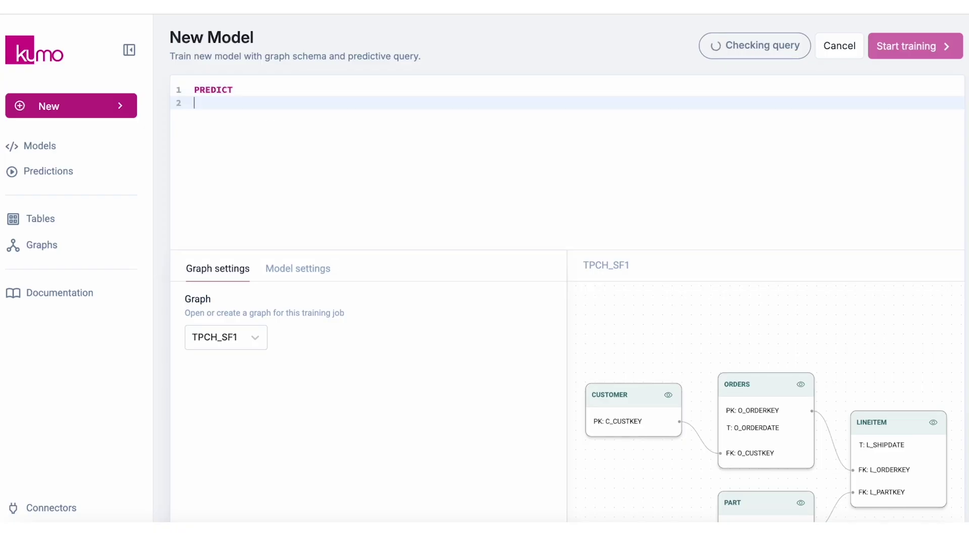
pyautogui.write('FORE')
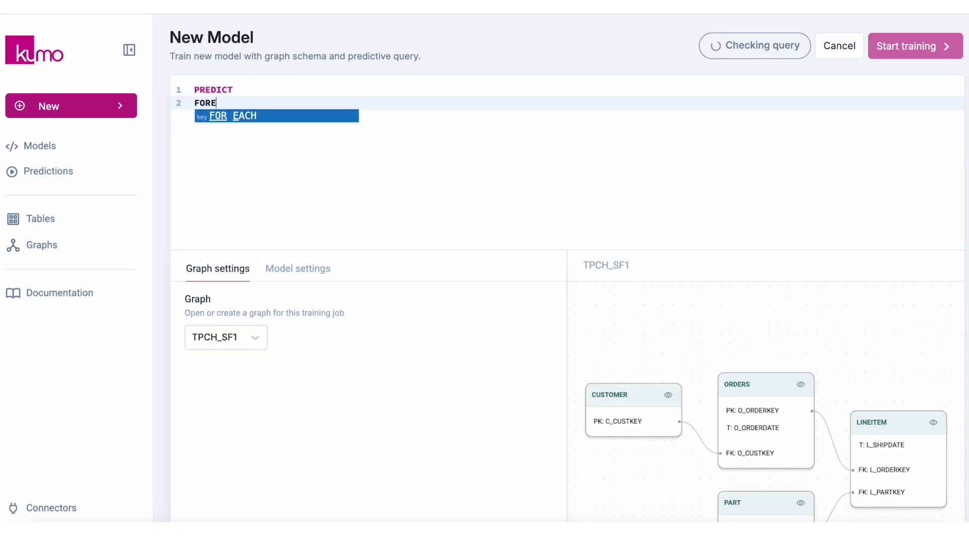
pyautogui.click(337, 119)
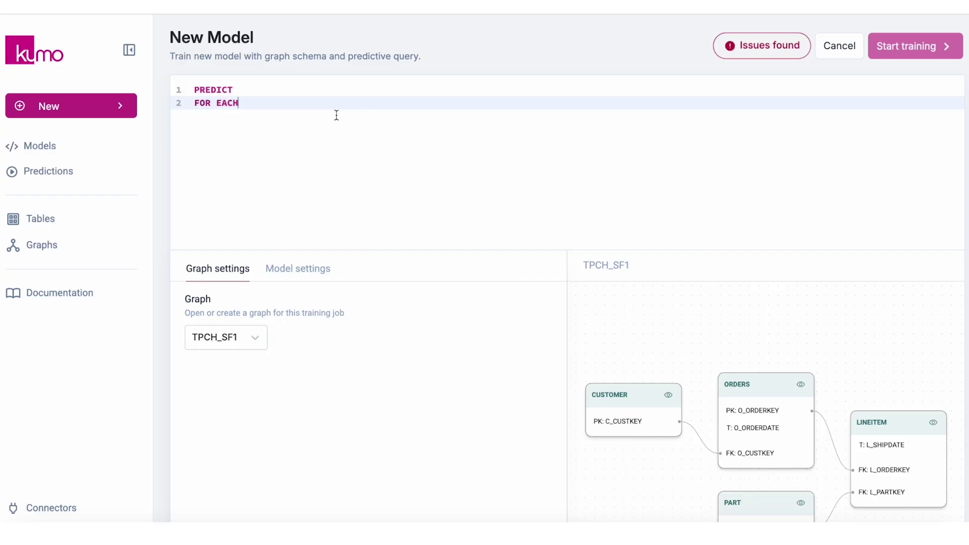
# Complete the PREDICT clause with SUM(LINEITEM.L_QUANTITY,0,30) as the target.
pyautogui.click(365, 91)
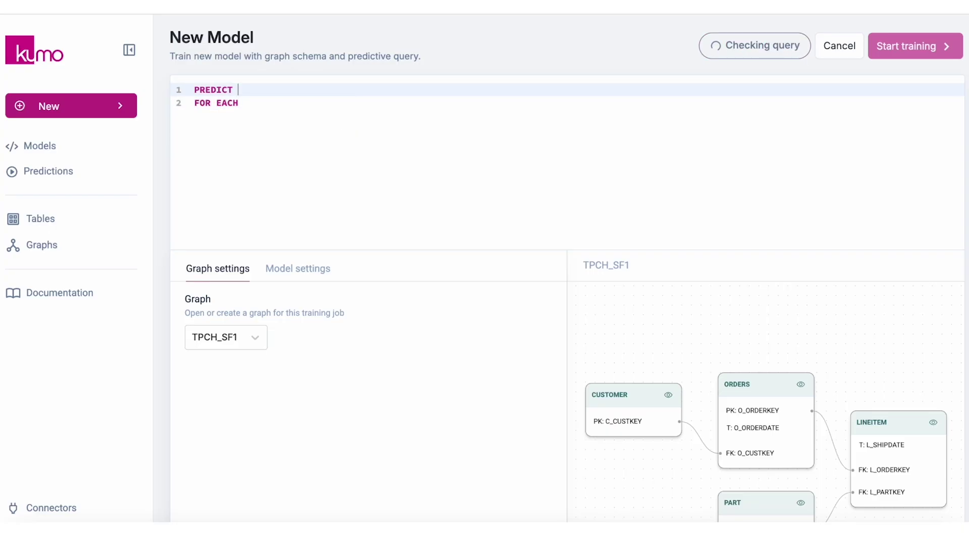
pyautogui.write('SUM')
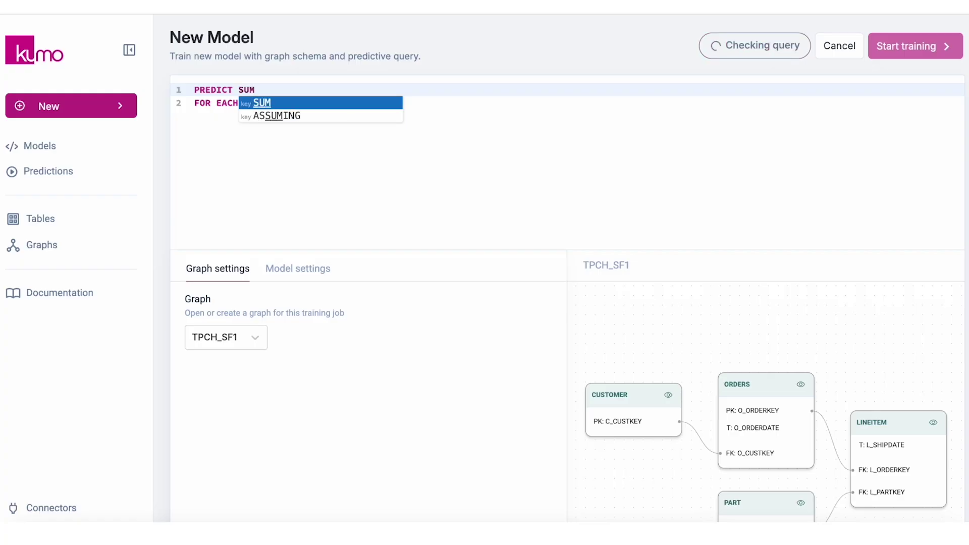
pyautogui.write('(LINEITEM')
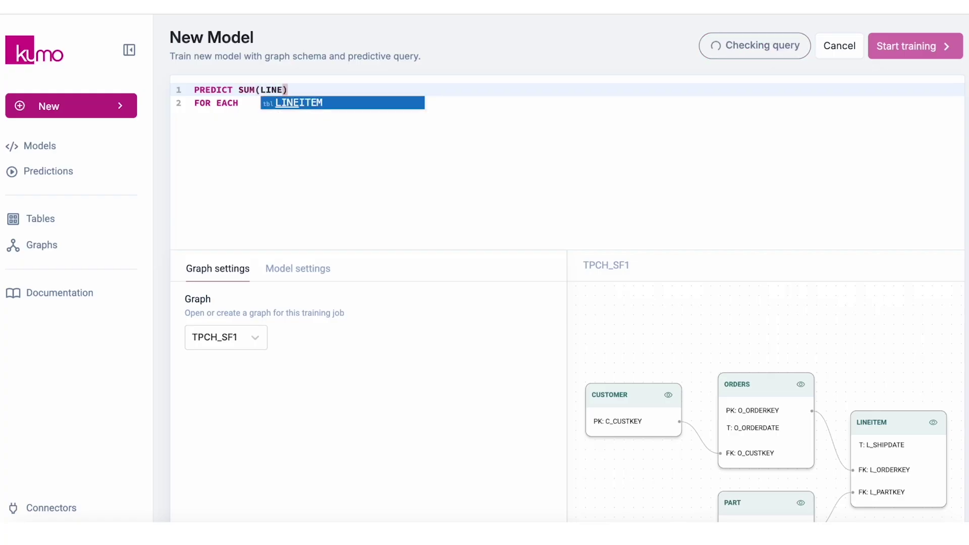
pyautogui.write('.qu')
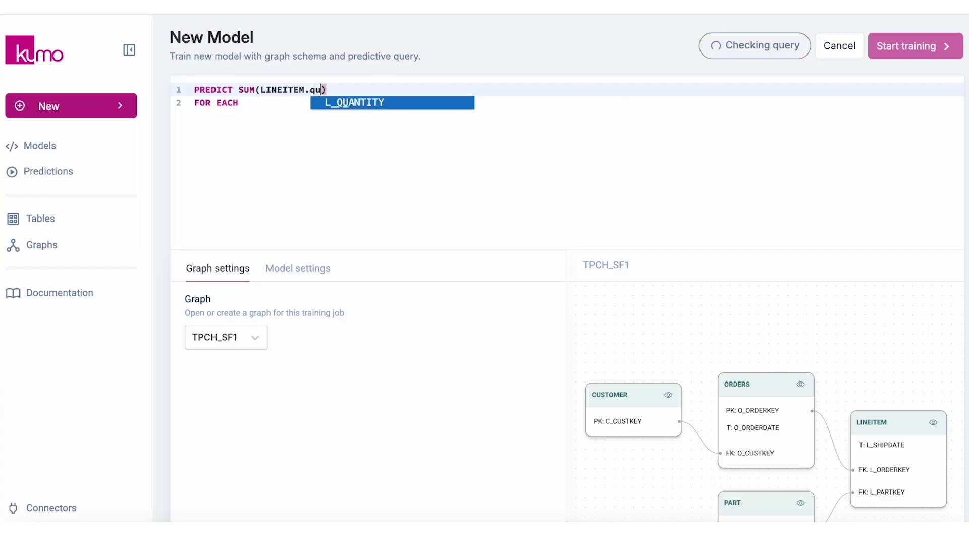
pyautogui.press('Return')
pyautogui.write(',0,30')
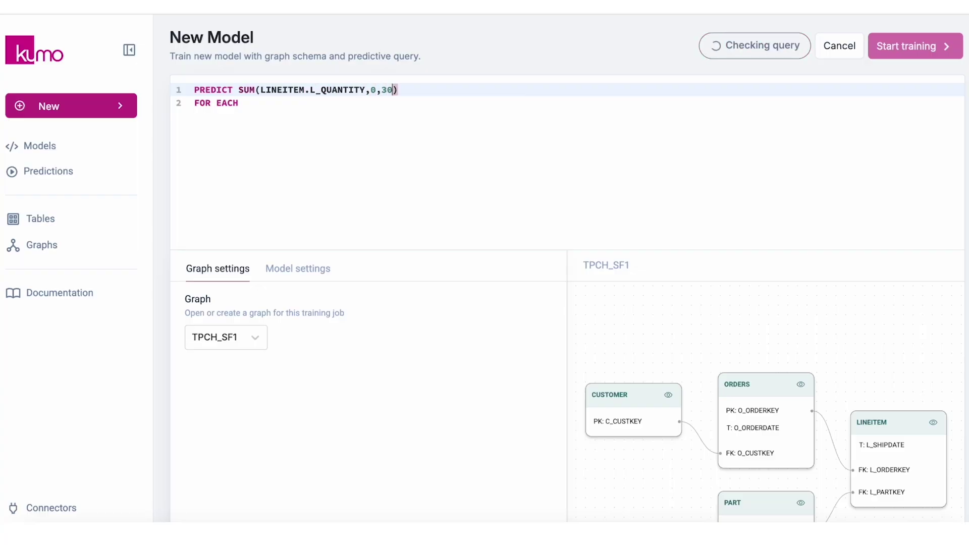
# Complete the FOR EACH clause with PART.P_PARTKEY as the entity.
pyautogui.click(352, 103)
pyautogui.write('pa')
pyautogui.click(362, 116)
pyautogui.write('.pa')
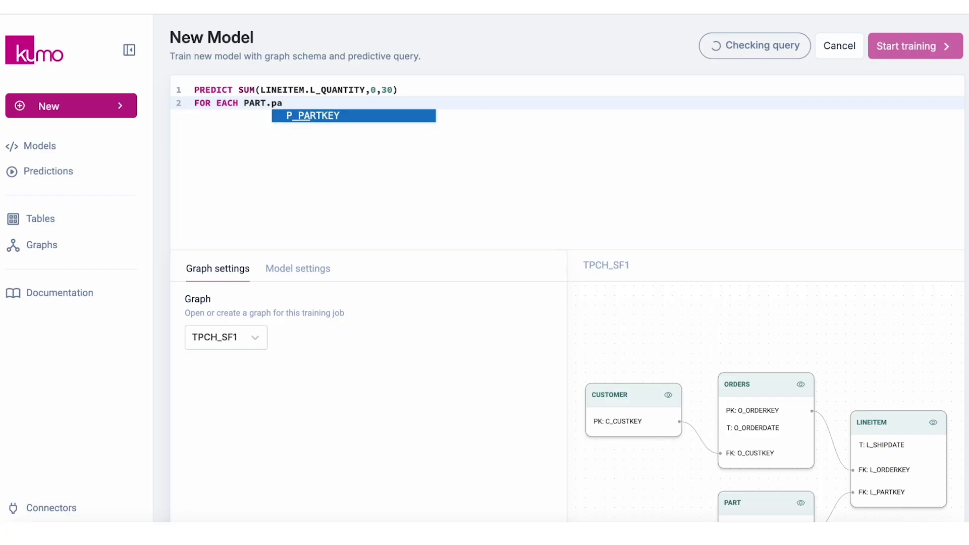
pyautogui.click(379, 121)
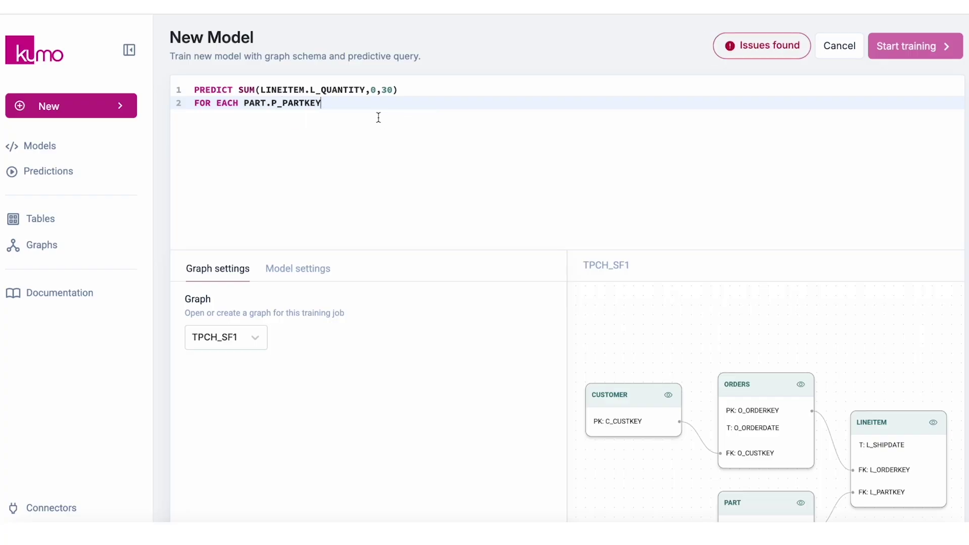
# Examine the Model Planner configuration in the model settings, including num_experiments and the num_neighbors sampling block.
pyautogui.scroll(-3, 511, 221)
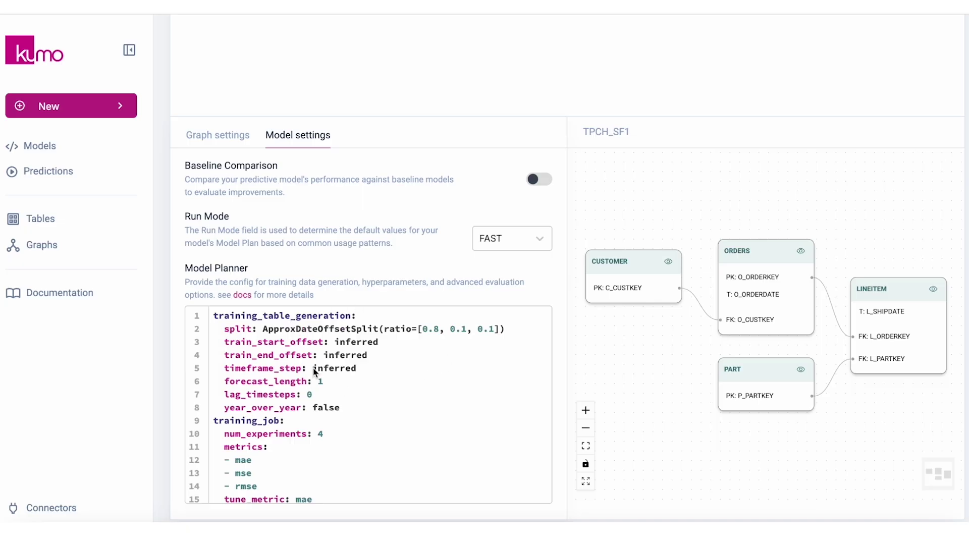
pyautogui.click(333, 435)
pyautogui.scroll(-5, 312, 437)
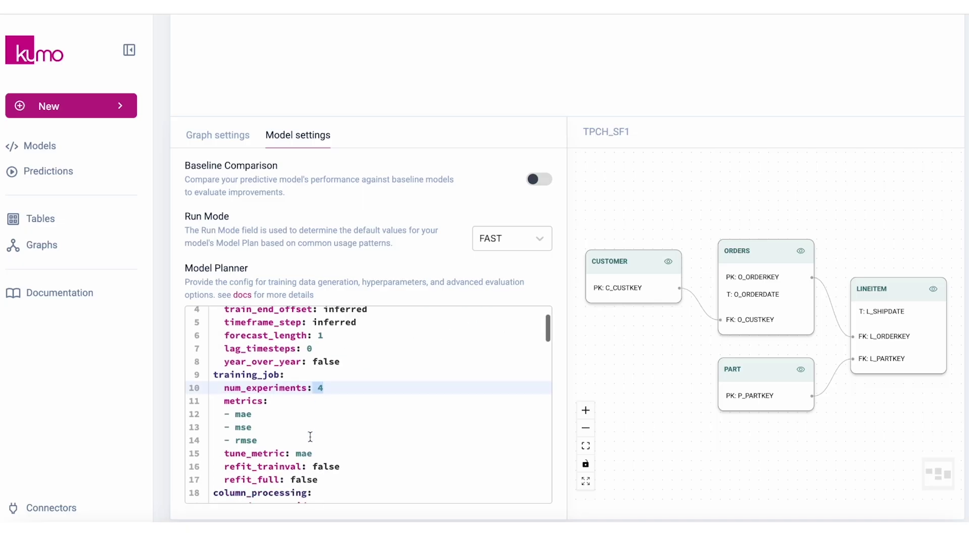
pyautogui.moveTo(310, 437); pyautogui.dragTo(194, 343)
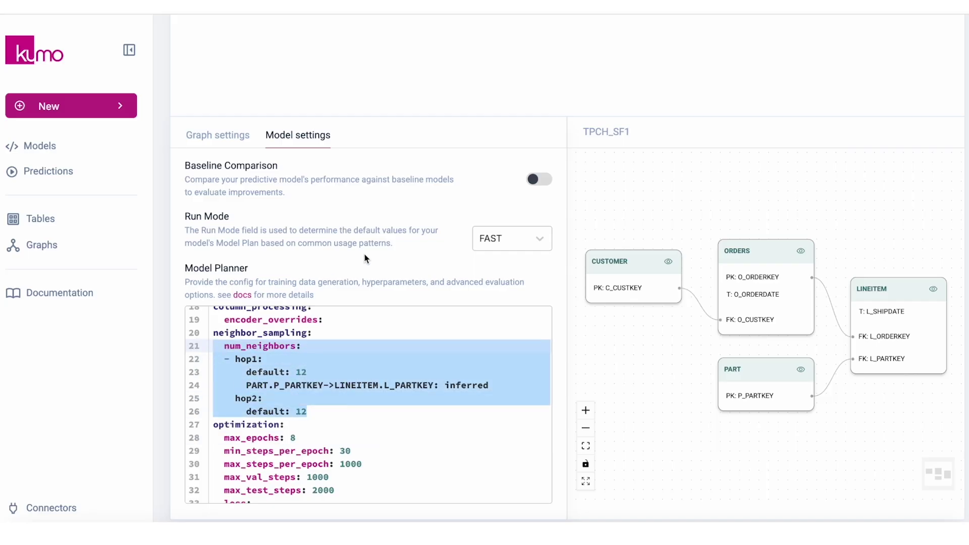
pyautogui.scroll(10, 388, 313)
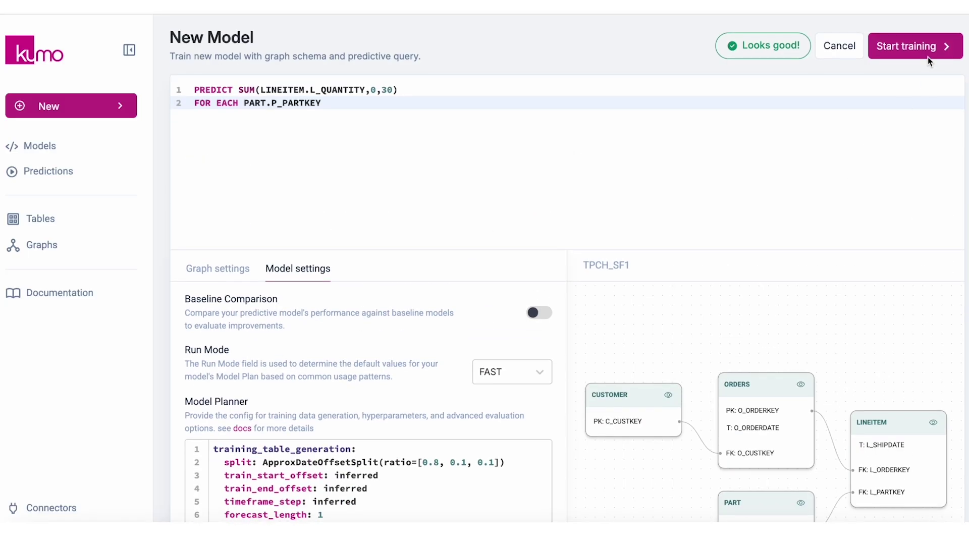
# Tag the training jobs 30day_demand and start training the model.
pyautogui.click(928, 55)
pyautogui.click(817, 163)
pyautogui.write('30day_demand')
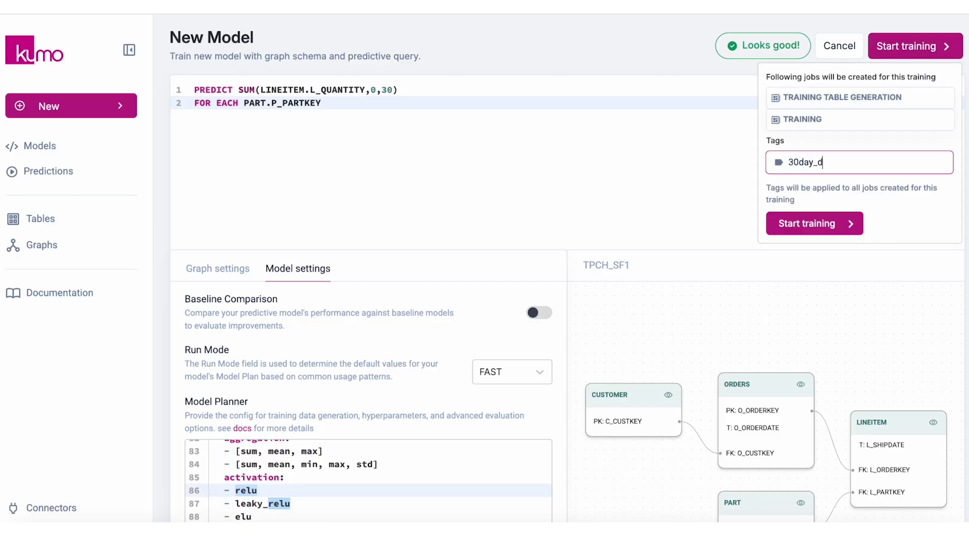
pyautogui.click(795, 228)
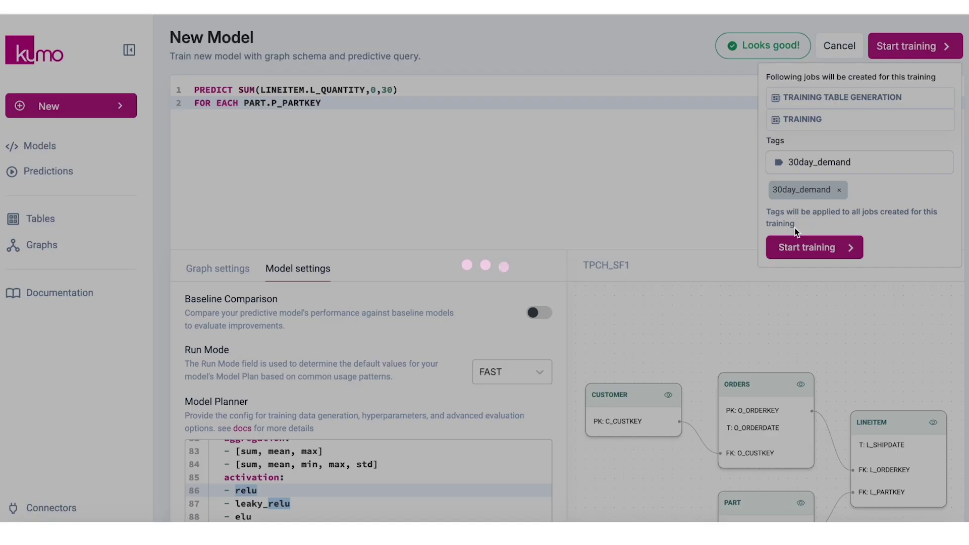